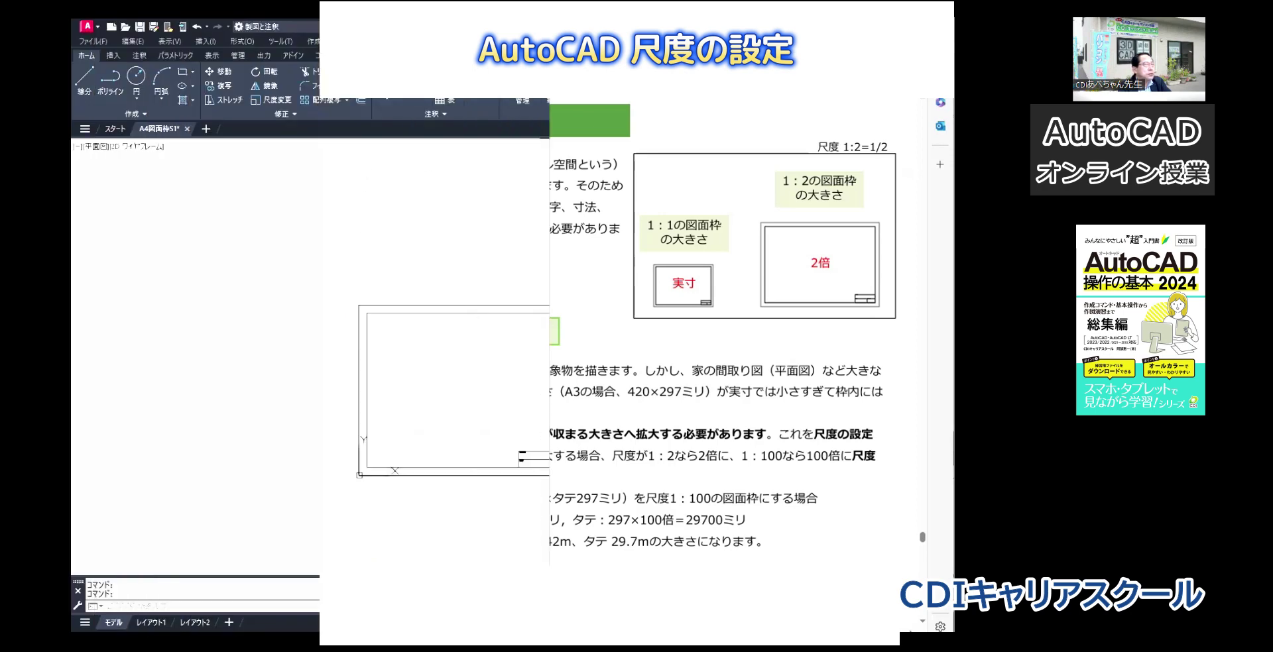
Make 01-壁芯 the current layer
left_click(654, 71)
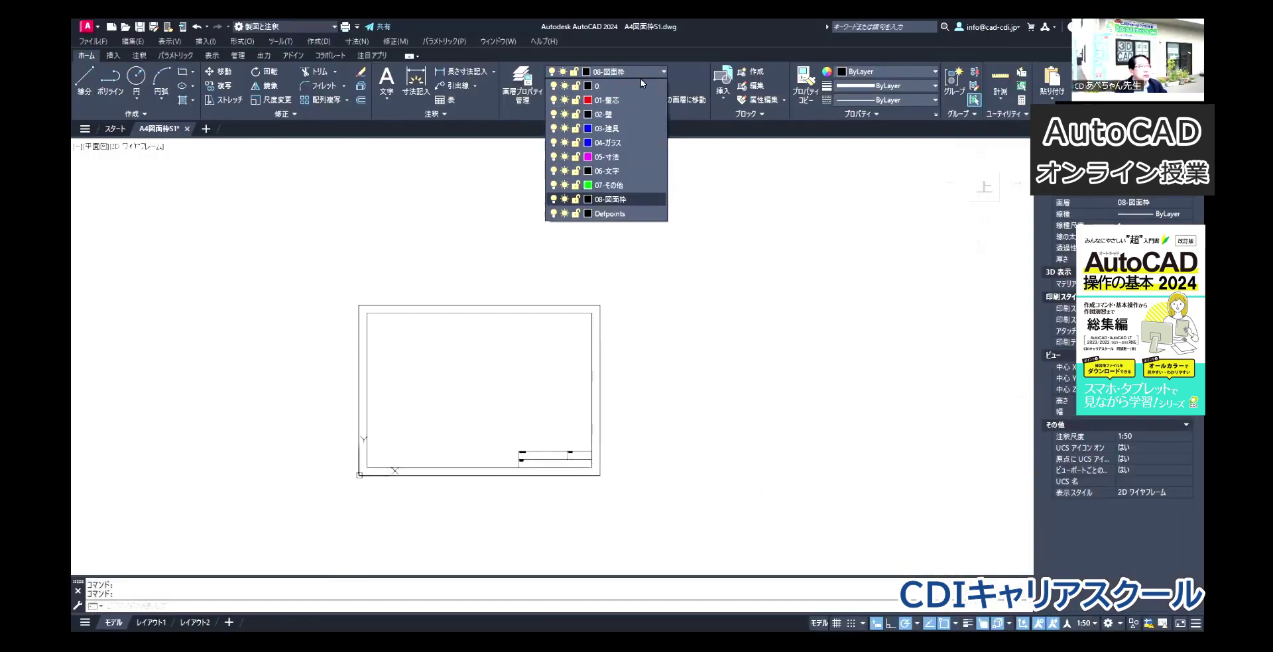
left_click(617, 103)
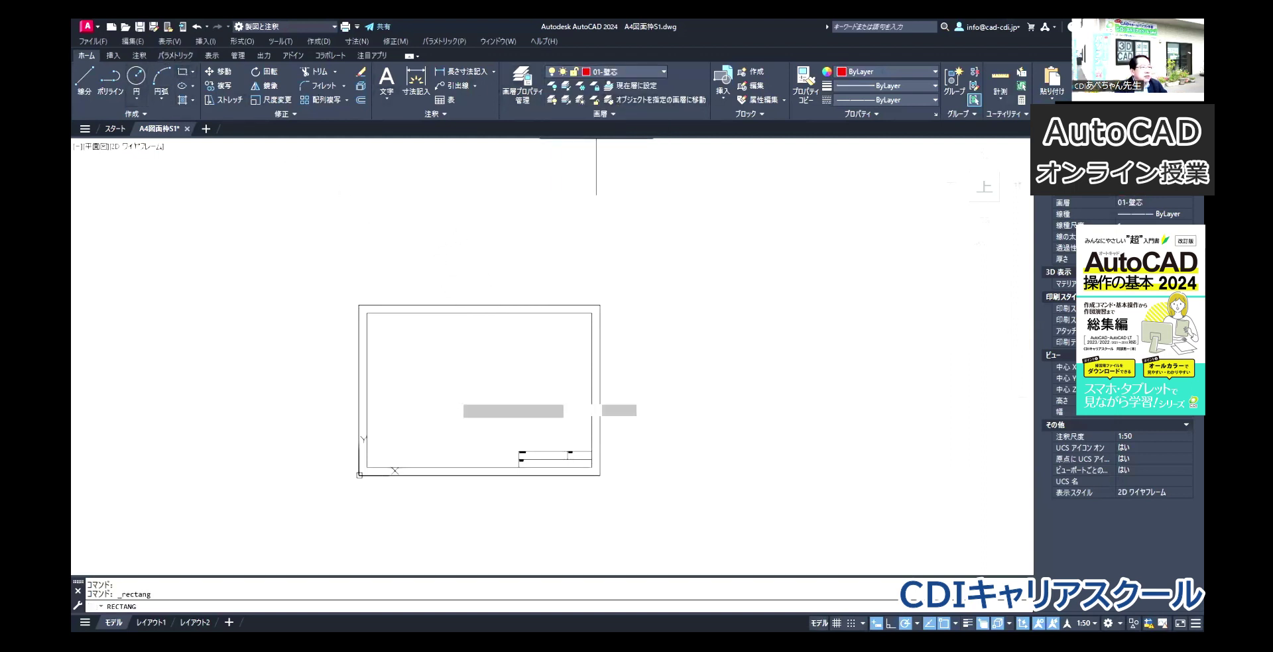
scroll(513, 403, "up", 2)
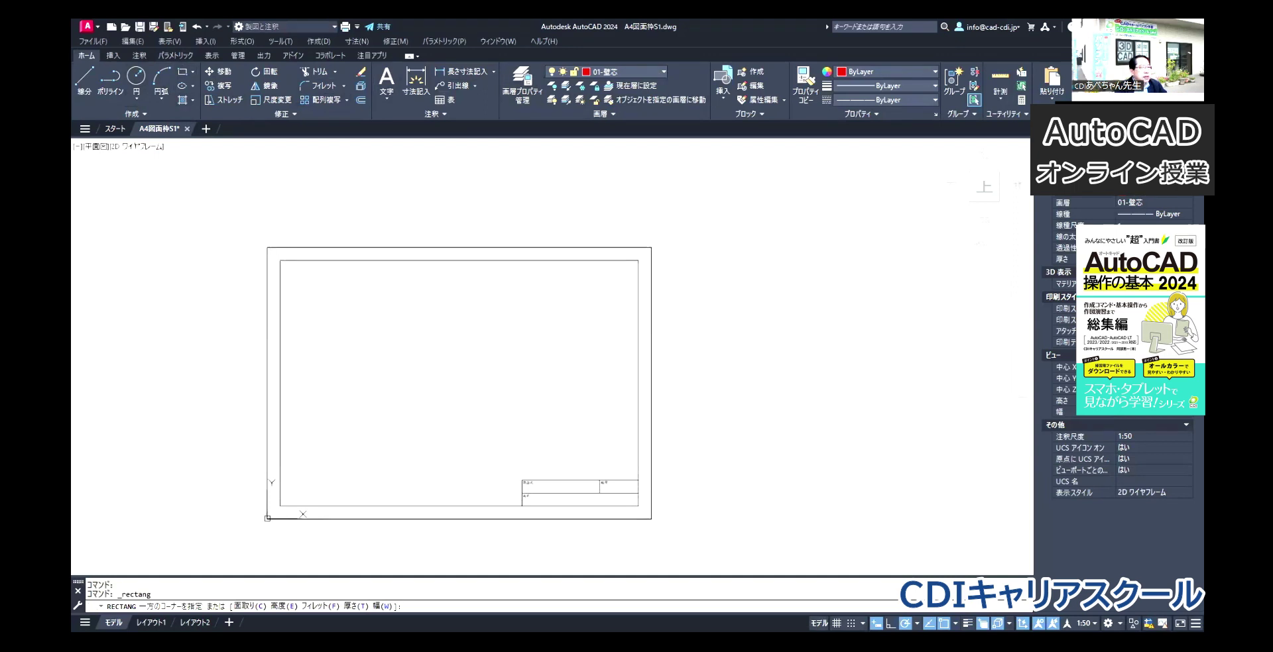
scroll(406, 364, "down", 4)
Draw an 8500 × 5500 rectangle from the A4 frame's lower-left corner
left_click(366, 402)
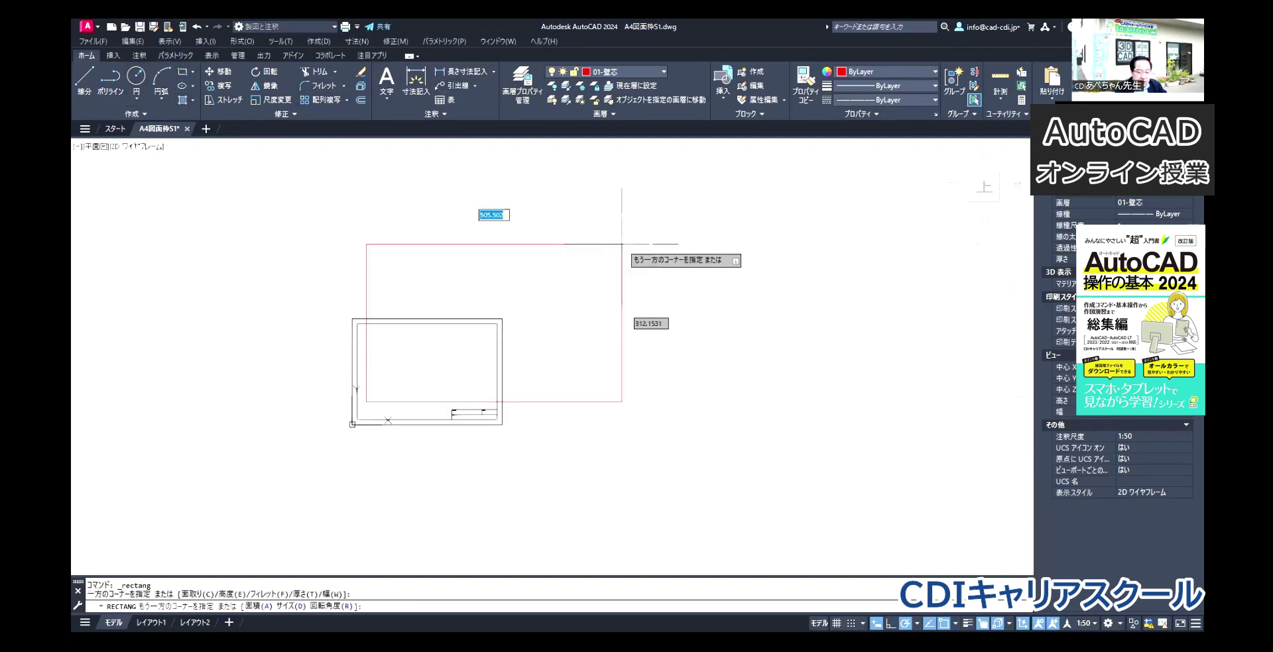
type("8500")
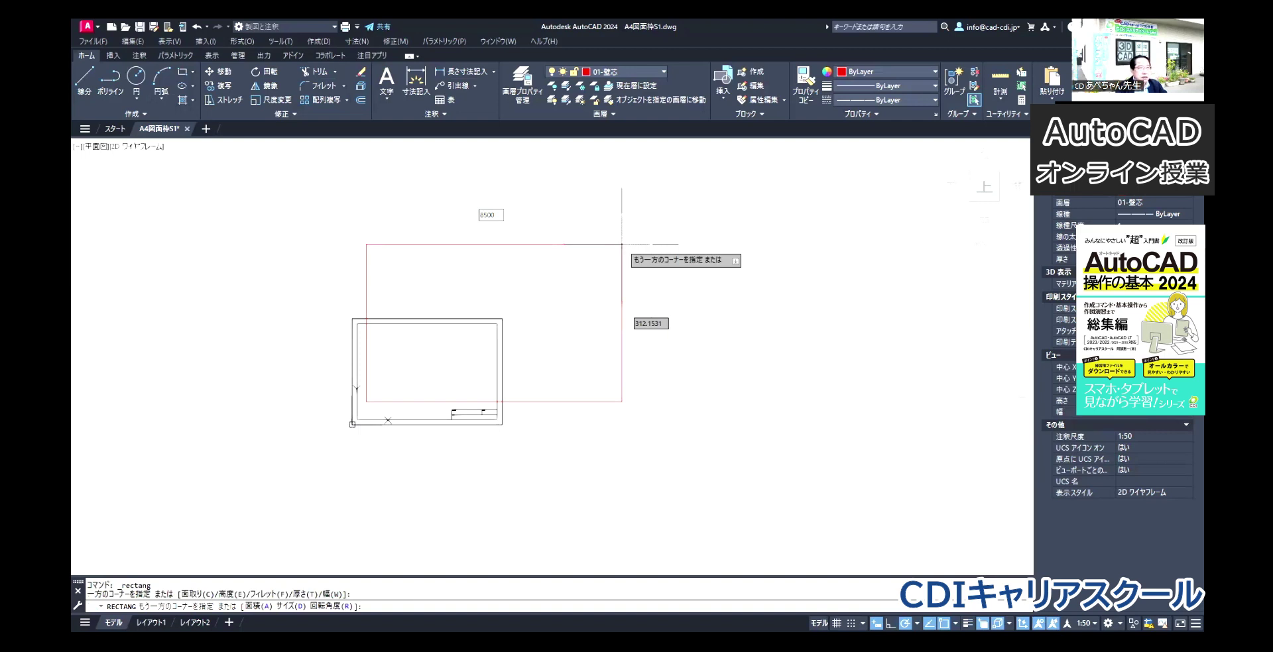
key("Tab")
type("5500")
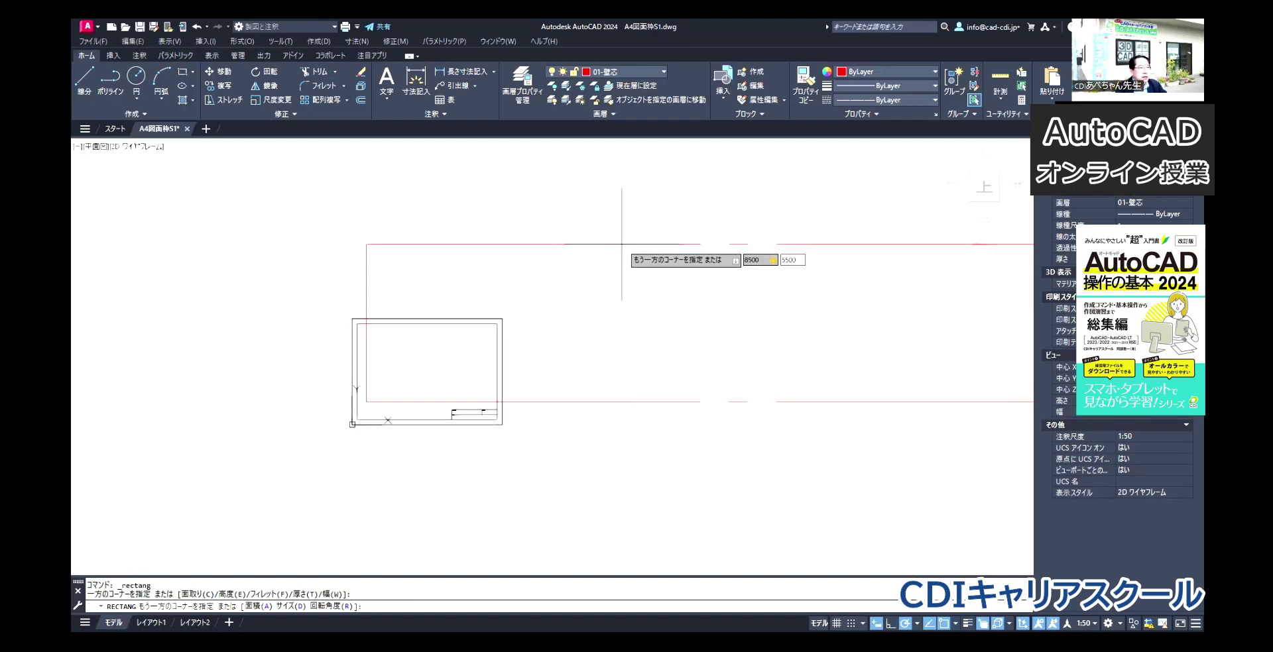
key("Return")
scroll(439, 275, "down", 5)
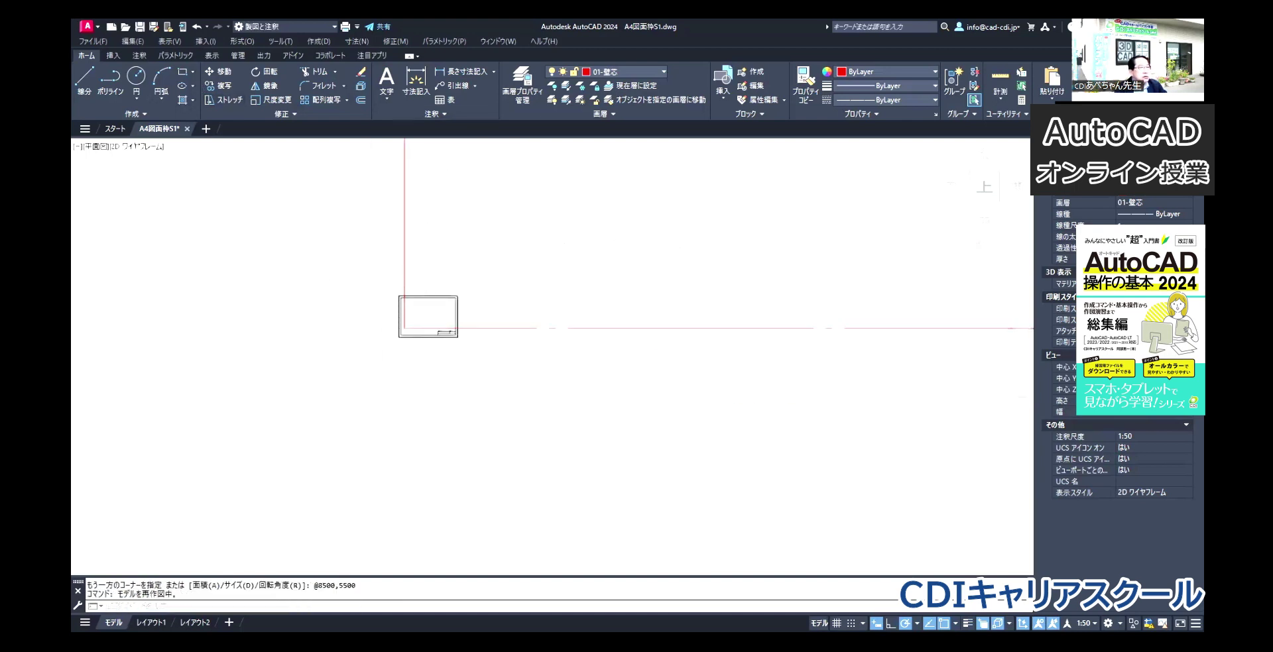
Frame the A4 border and red rectangle together in view and start the Scale (尺度変更) command
scroll(471, 248, "down", 3)
mouse_move(527, 236)
middle_mouse_down()
mouse_move(591, 278)
mouse_move(630, 198)
middle_mouse_up()
scroll(591, 275, "up", 3)
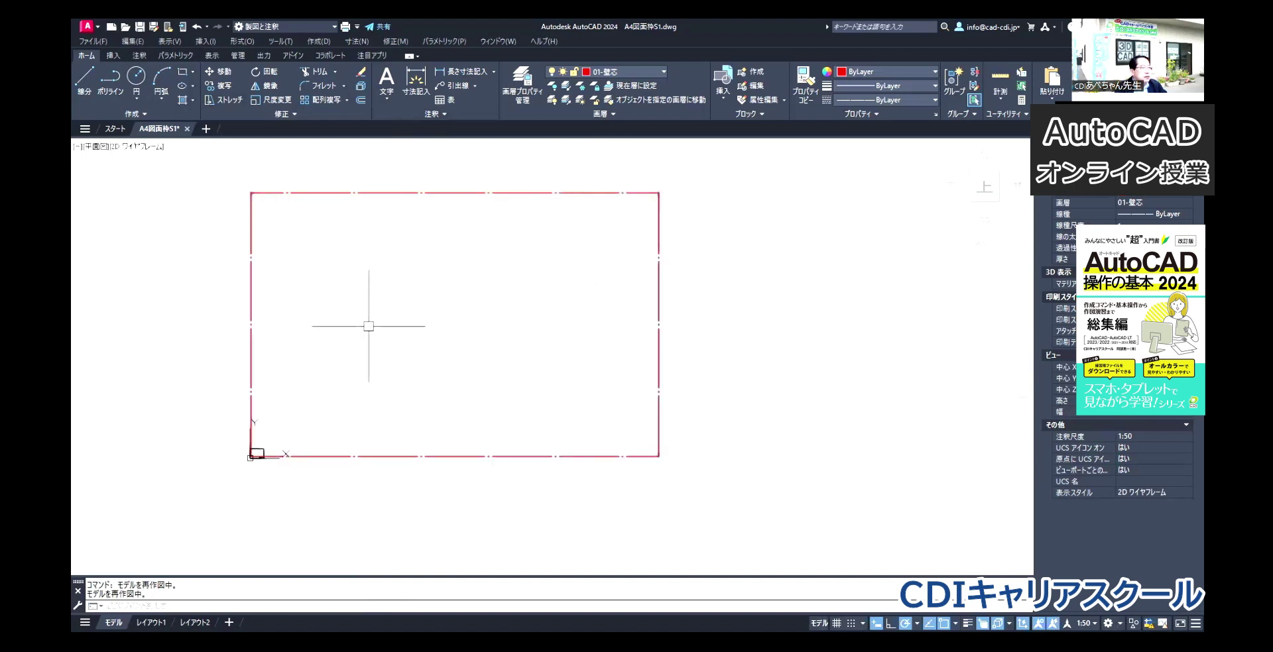
scroll(250, 456, "up", 15)
scroll(250, 478, "down", 3)
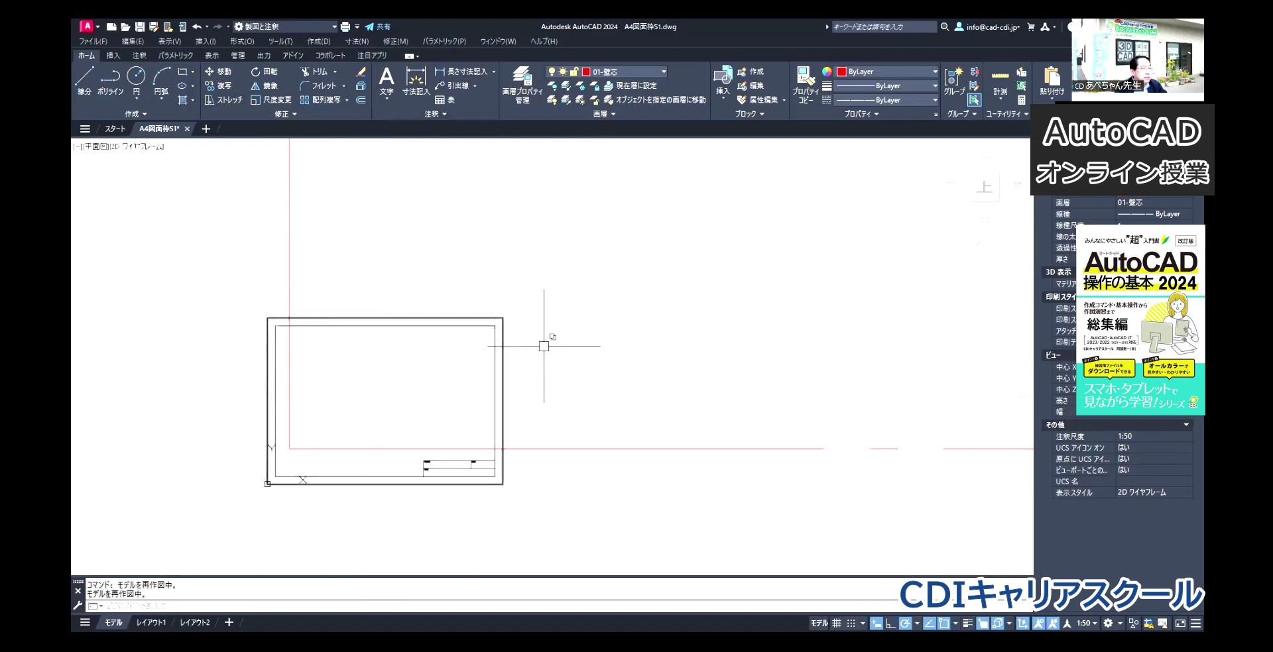
scroll(437, 397, "up", 5)
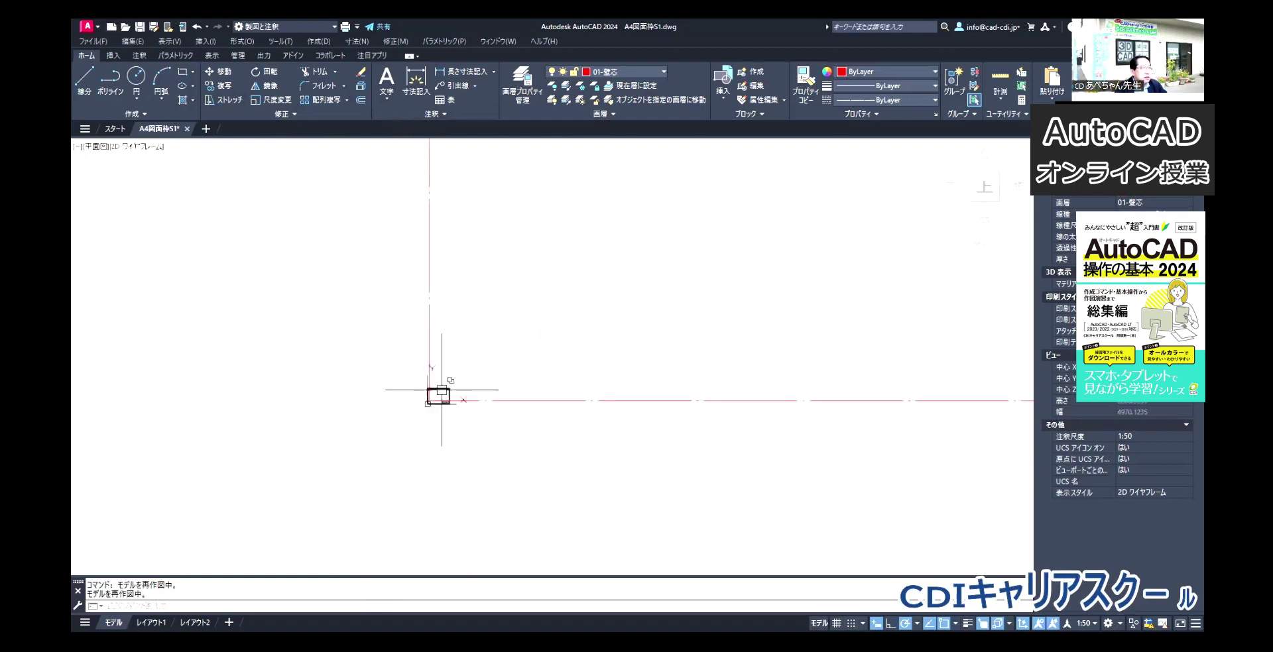
scroll(179, 497, "down", 6)
scroll(221, 473, "down", 4)
middle_click_drag(216, 445, 456, 353)
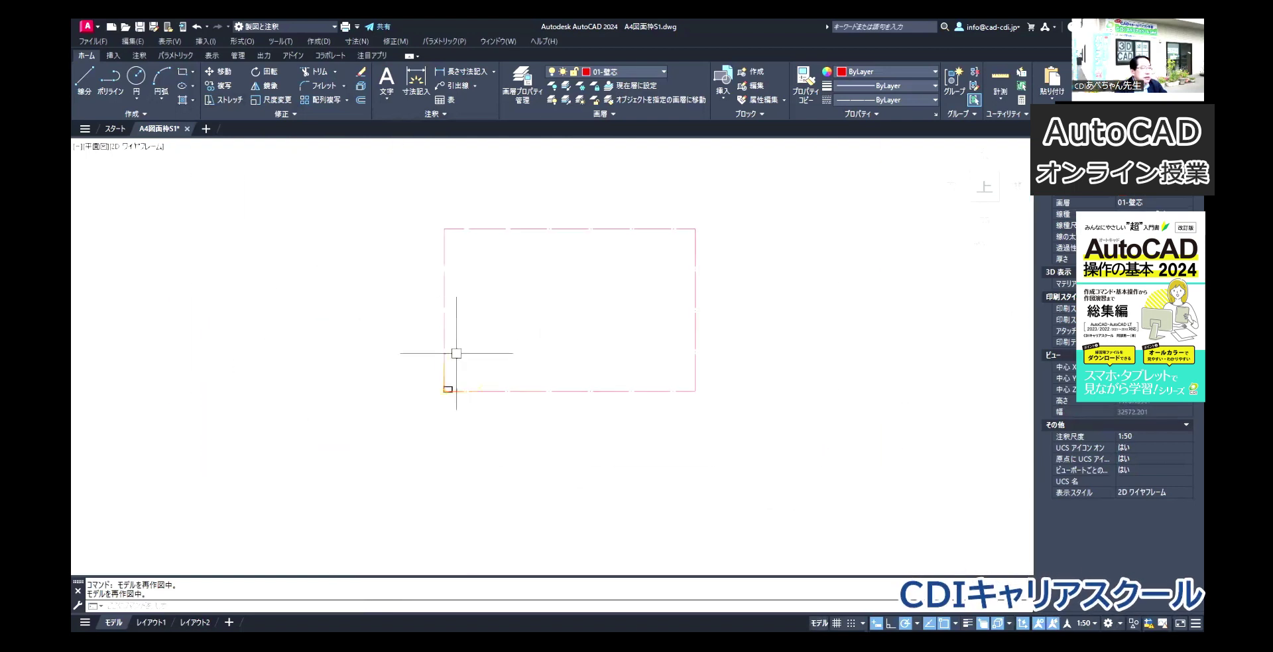
scroll(456, 353, "down", 6)
scroll(369, 388, "up", 3)
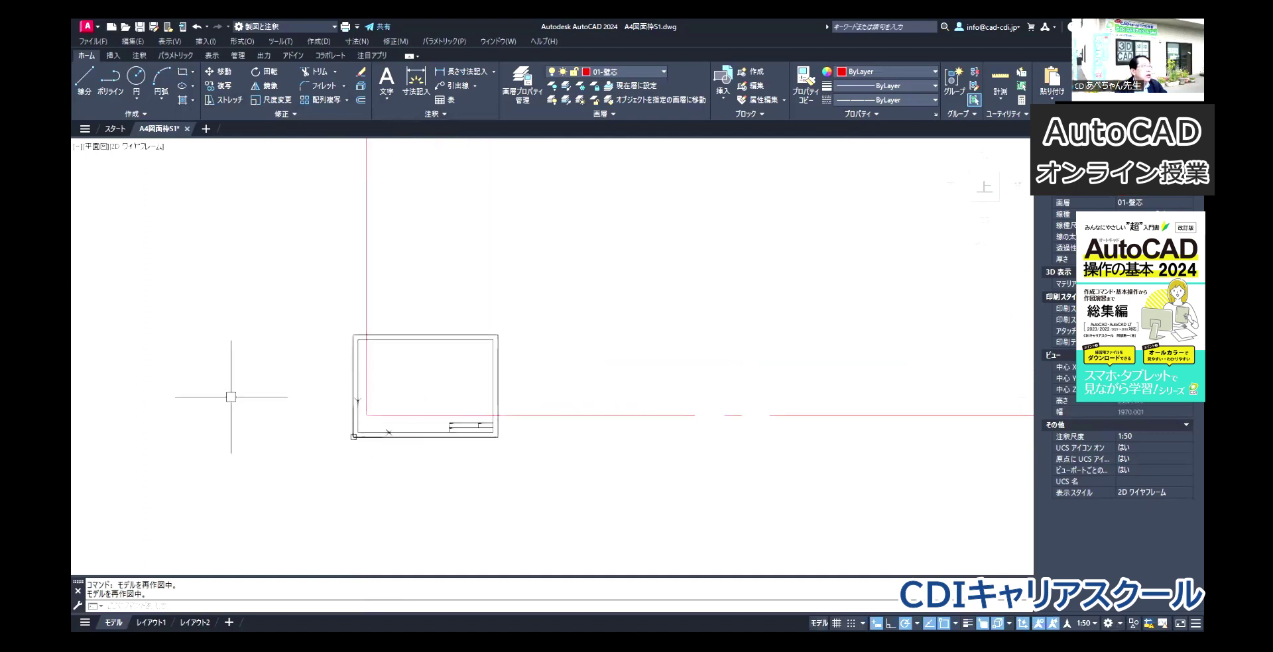
left_click(270, 99)
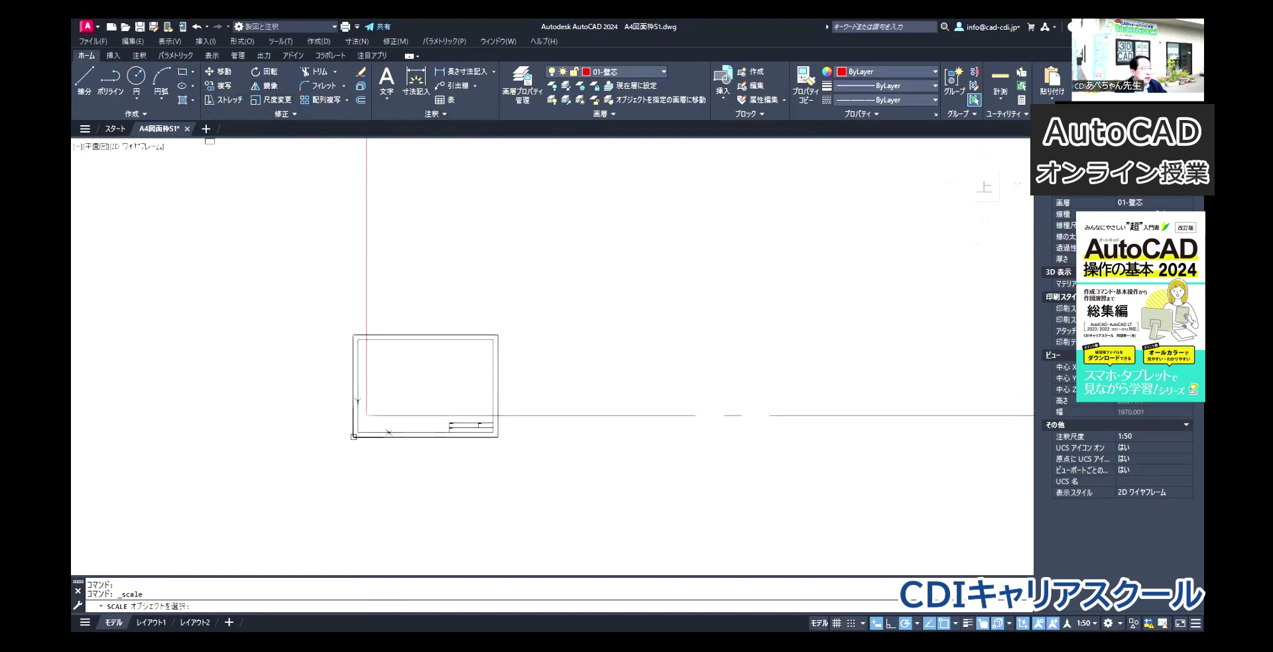
Scale a copy of the A4 frame by 4 from its lower-left corner
left_click(353, 437)
key("Return")
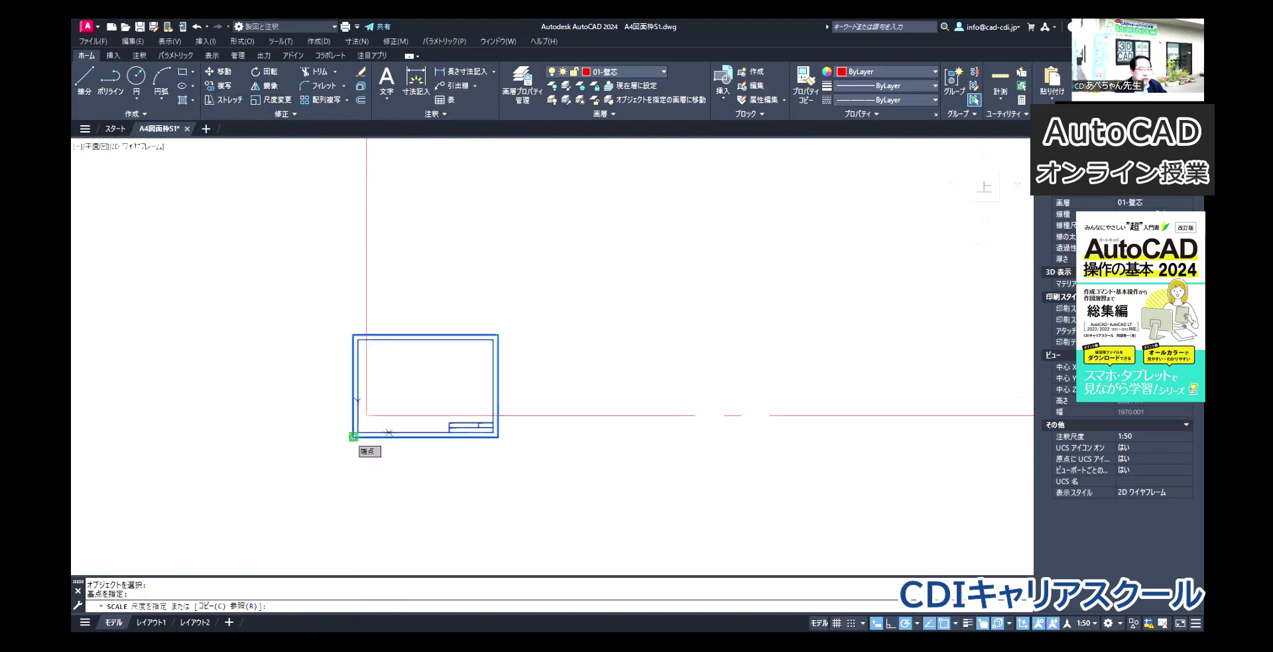
left_click(353, 437)
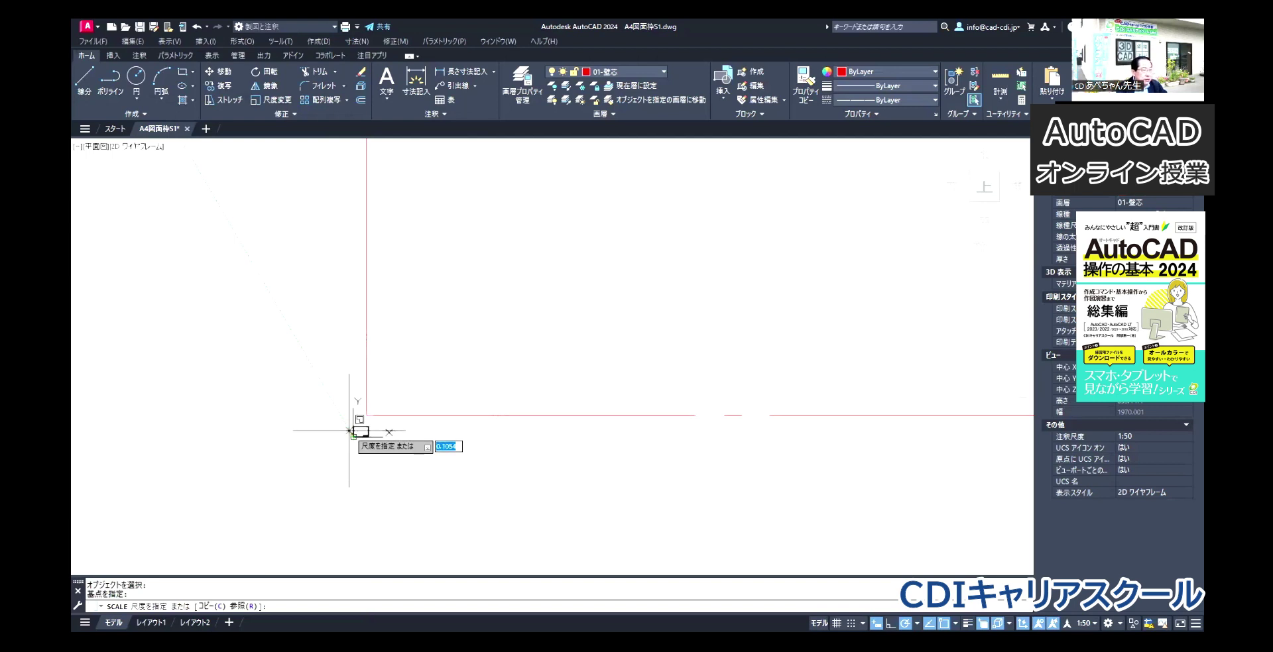
type("c")
key("Return")
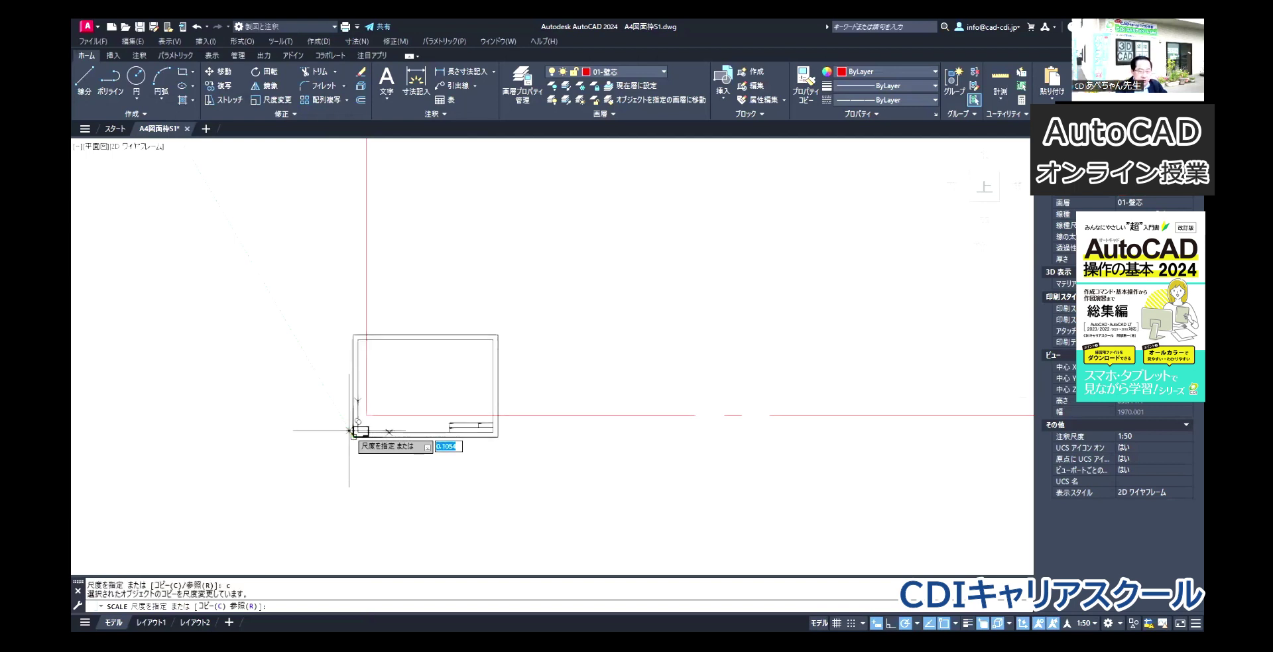
type("4")
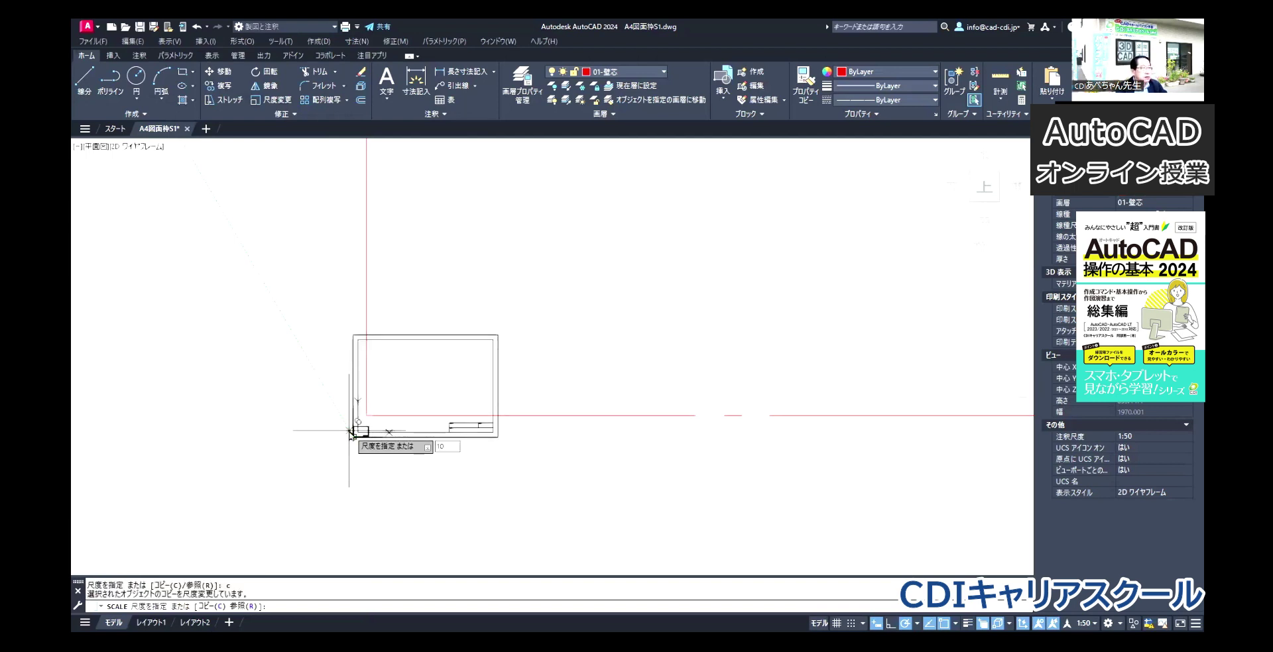
key("Return")
Pan and zoom to show the enlarged frame copy alongside the red rectangle
scroll(566, 393, "down", 2)
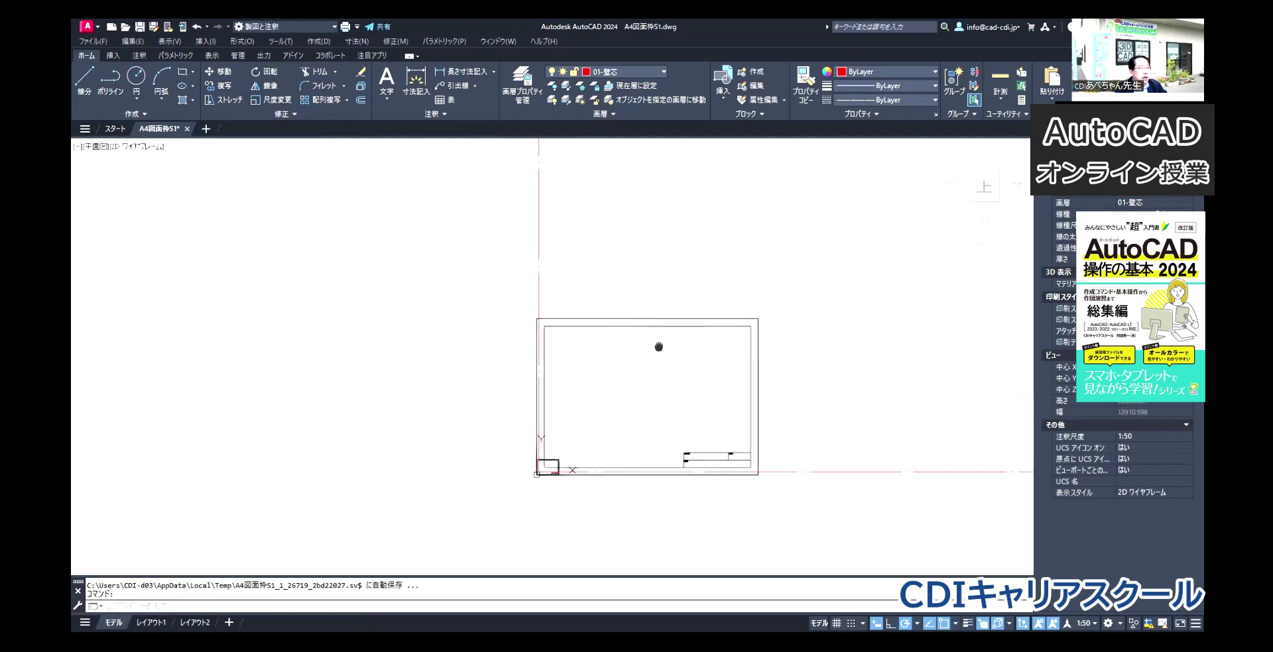
middle_click_drag(659, 346, 343, 327)
scroll(344, 326, "up", 3)
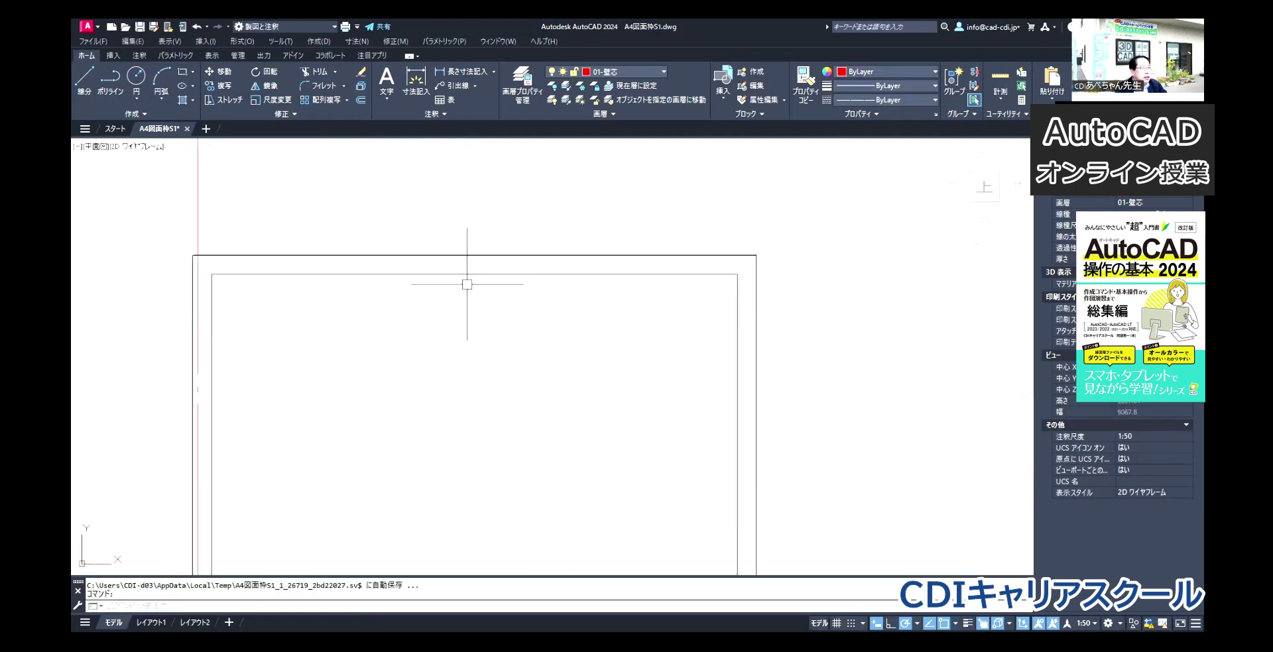
scroll(739, 332, "down", 2)
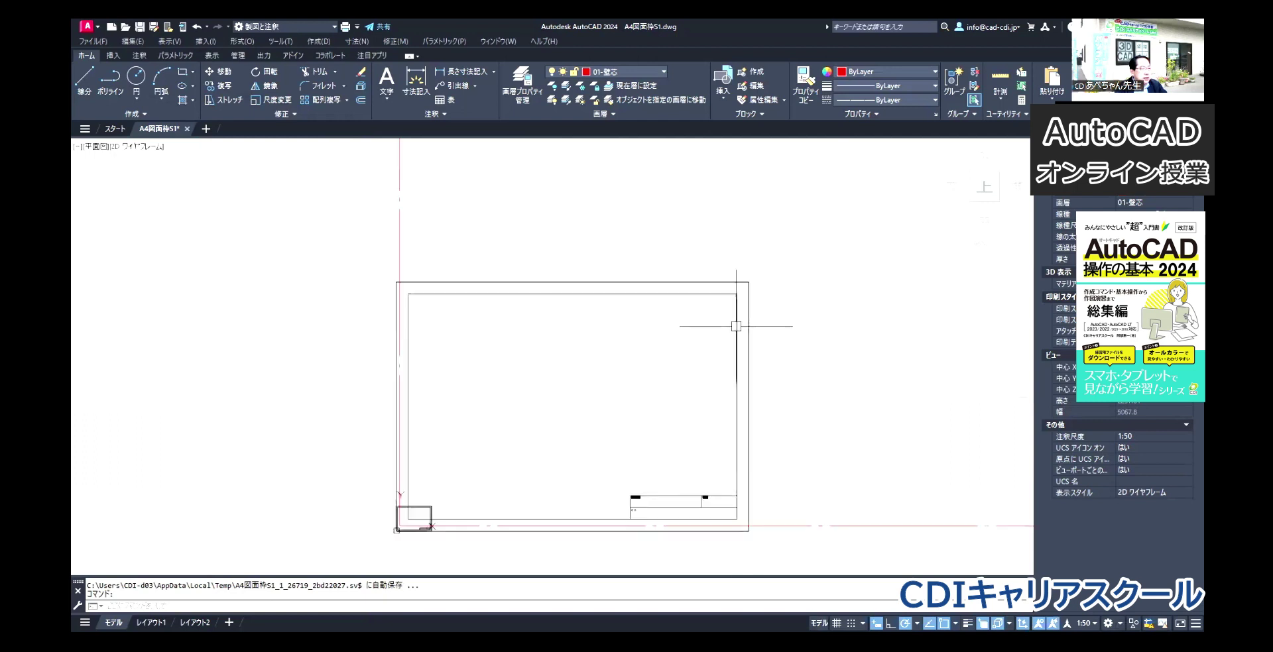
scroll(733, 318, "down", 4)
middle_click_drag(734, 307, 540, 369)
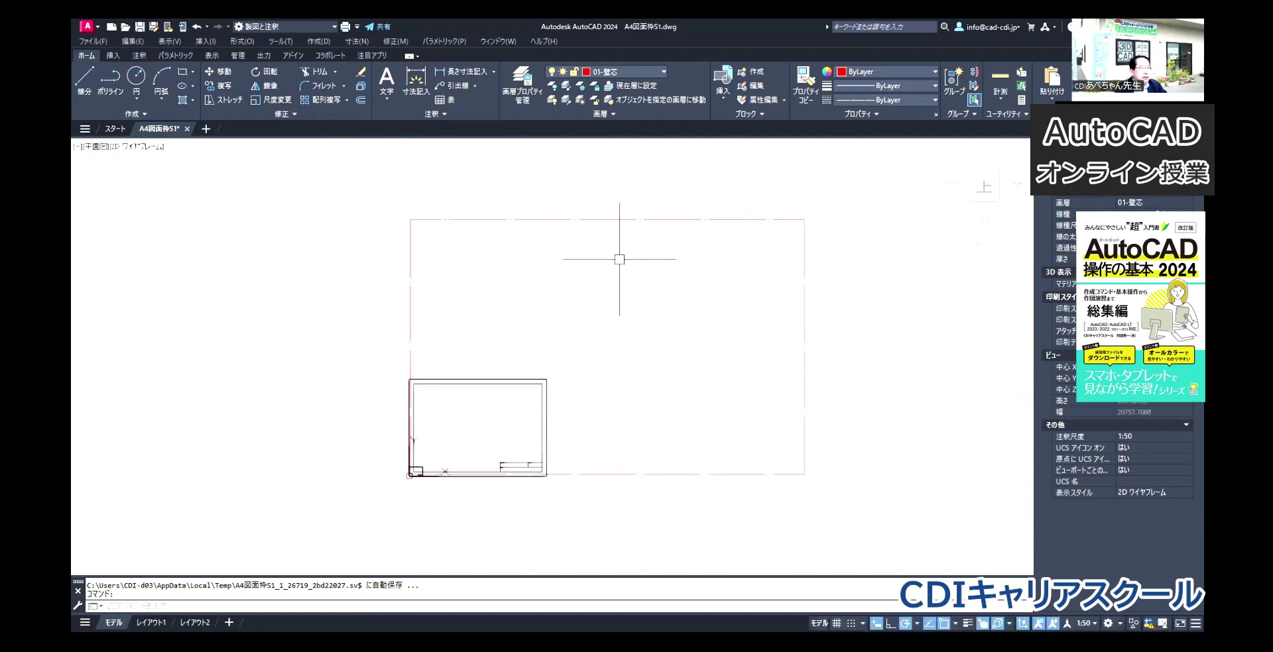
scroll(456, 433, "up", 2)
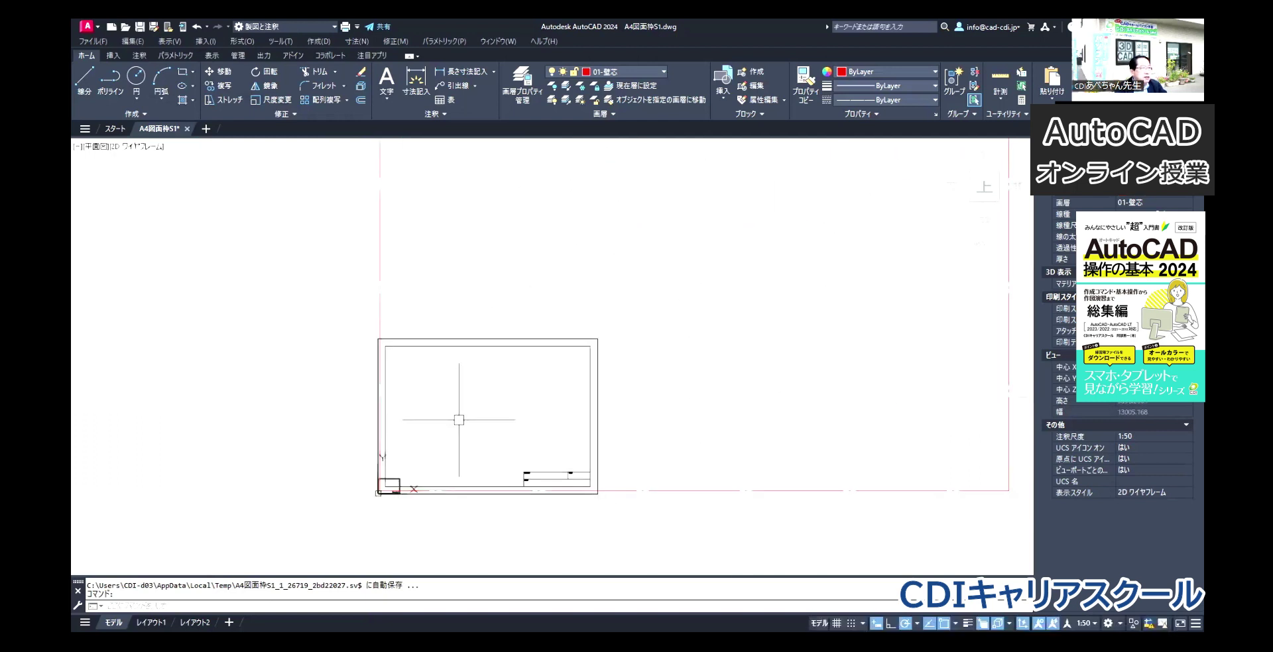
Scale the enlarged frame by 5 from its lower-left corner so it encloses the rectangle
left_click(271, 100)
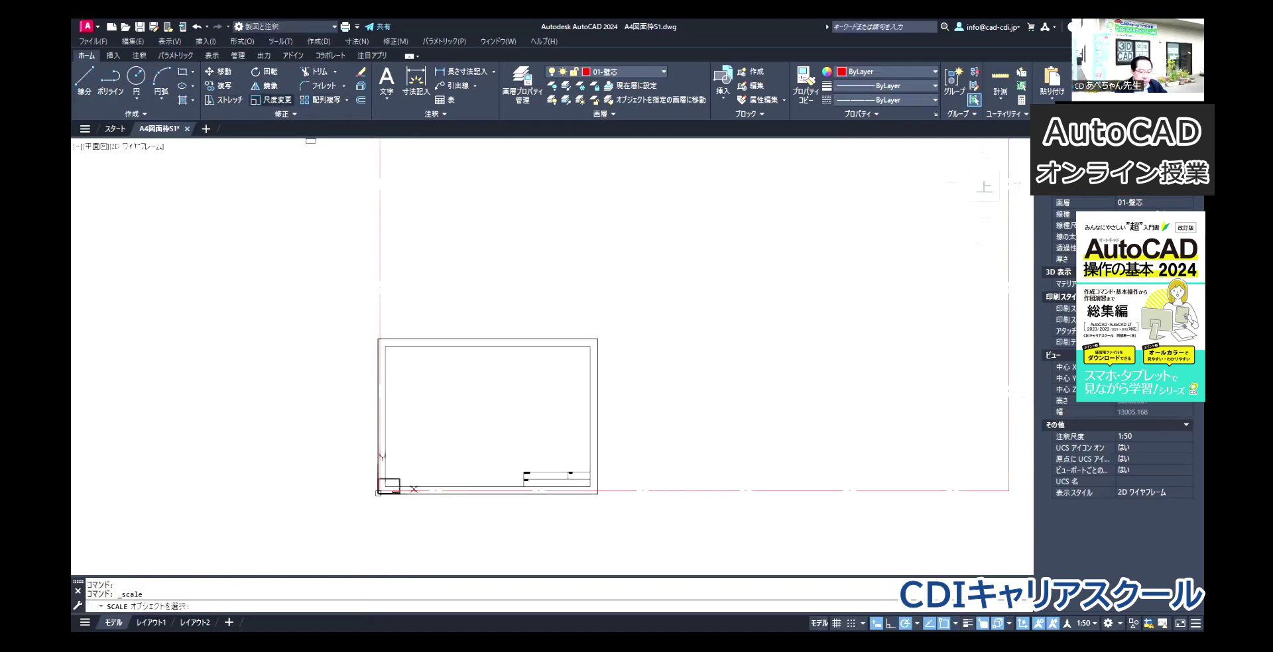
left_click(378, 493)
key("Return")
left_click(377, 494)
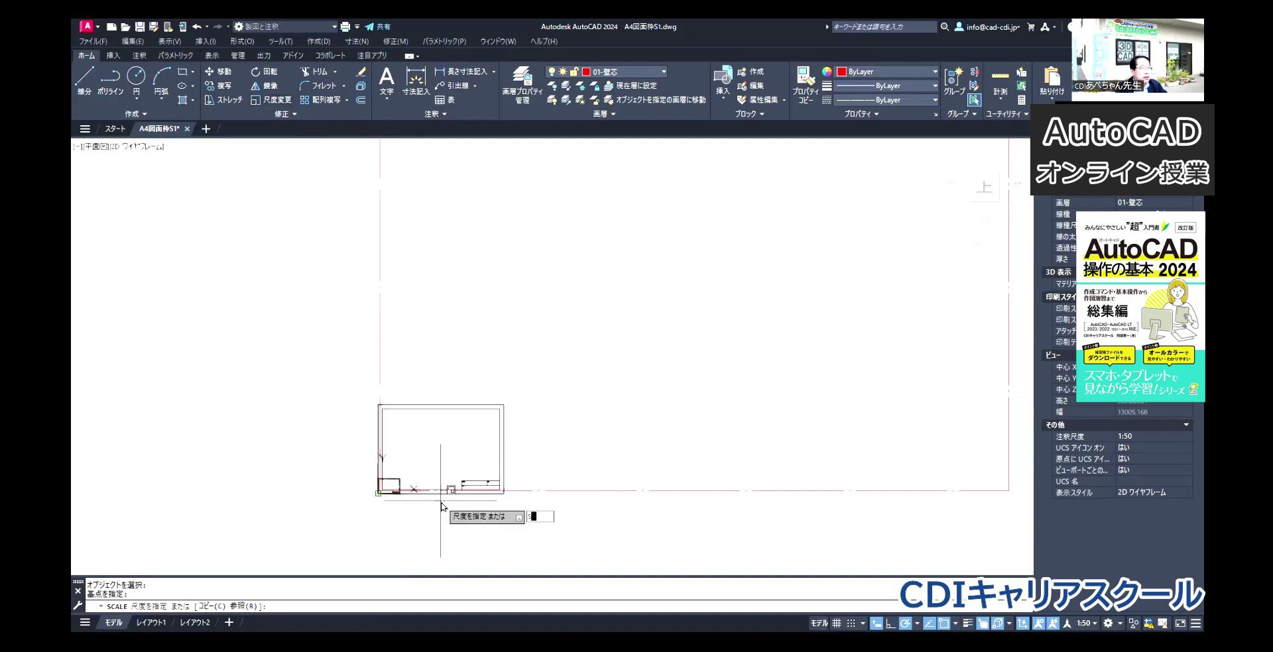
key("Return")
scroll(443, 349, "down", 2)
scroll(438, 377, "down", 3)
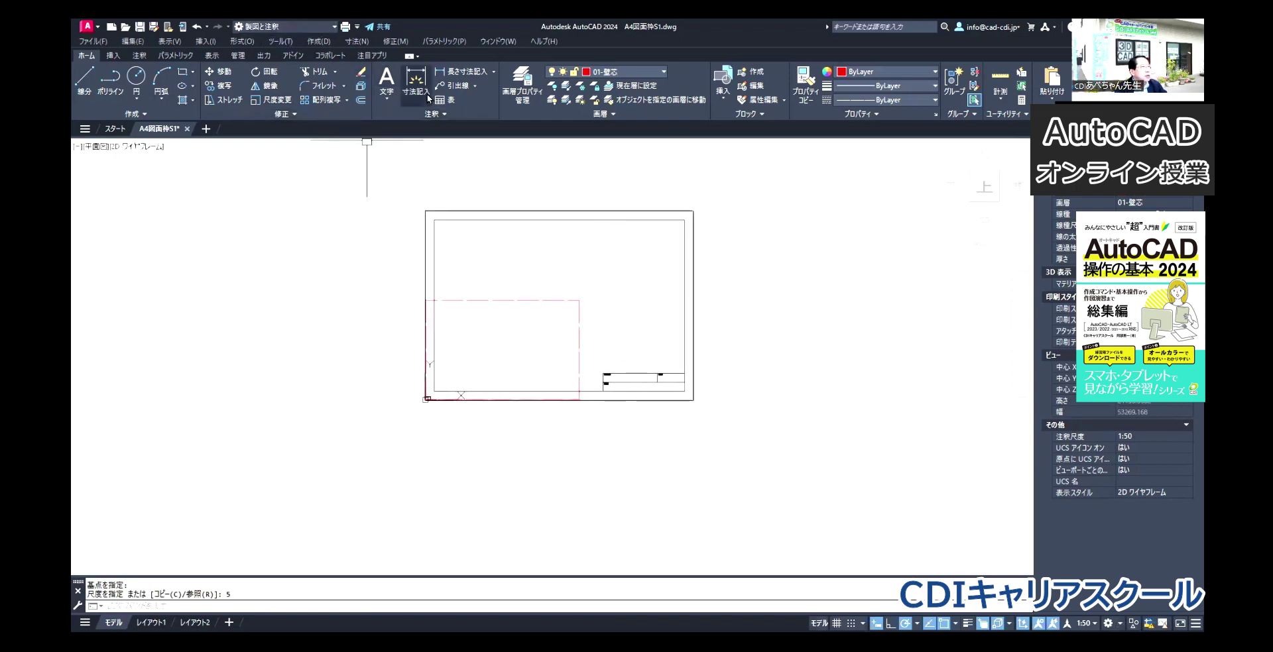
left_click(222, 72)
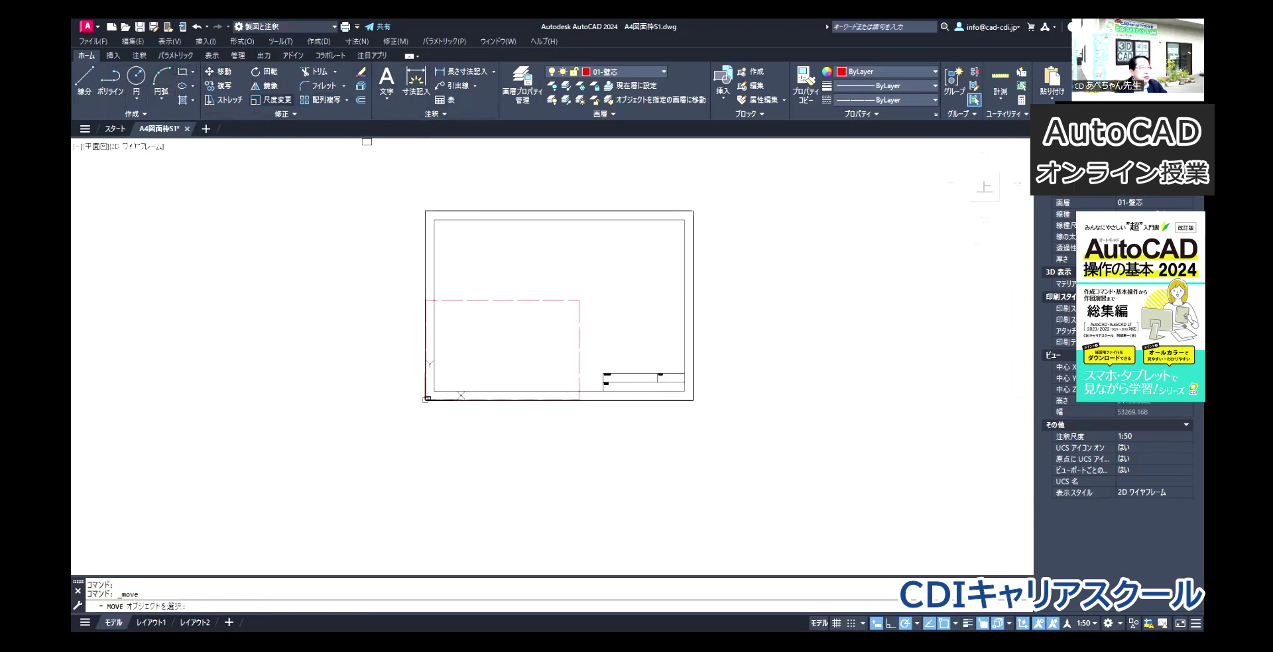
Move the red rectangle to the centre of the enlarged frame
left_click(502, 300)
key("Return")
left_click(425, 399)
left_click(499, 353)
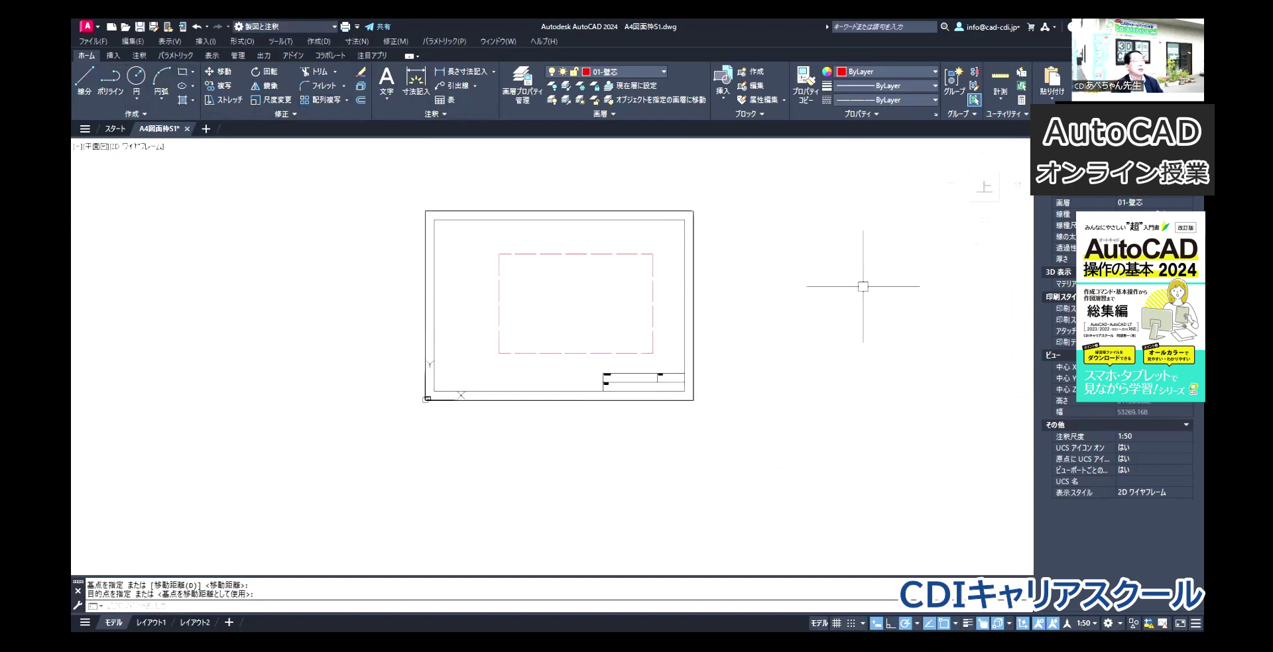
Window-select the enlarged frame and rectangle and erase them
left_click_drag(727, 438, 538, 295)
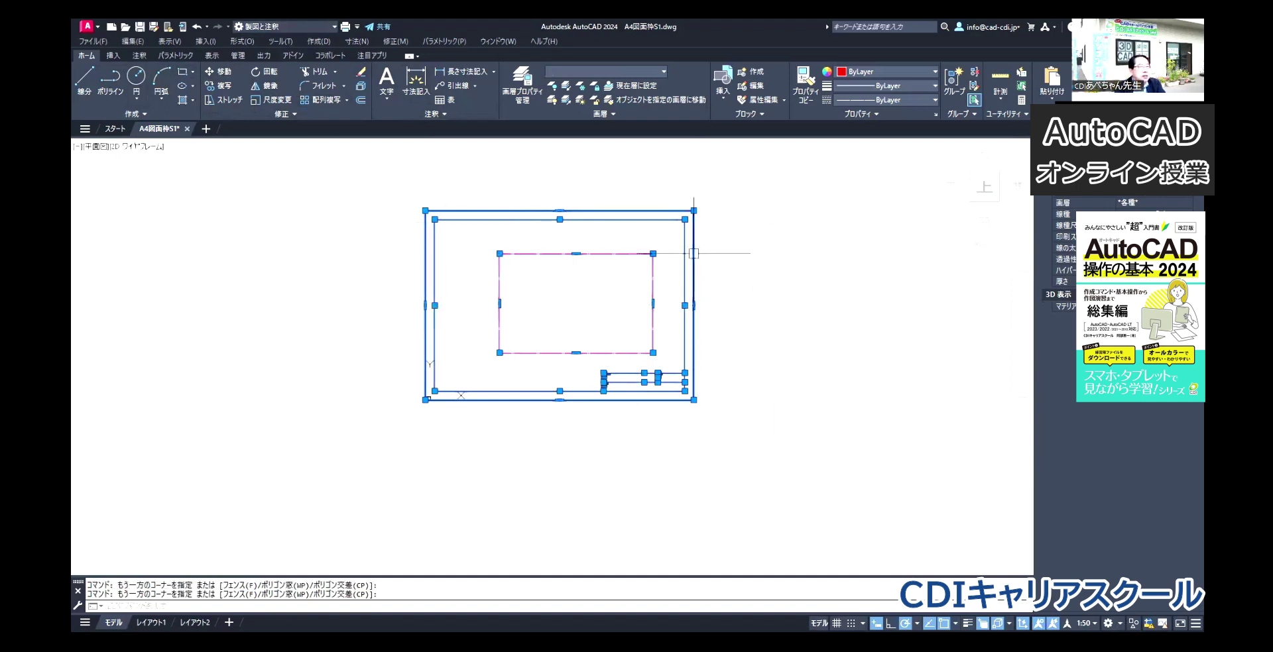
key("Delete")
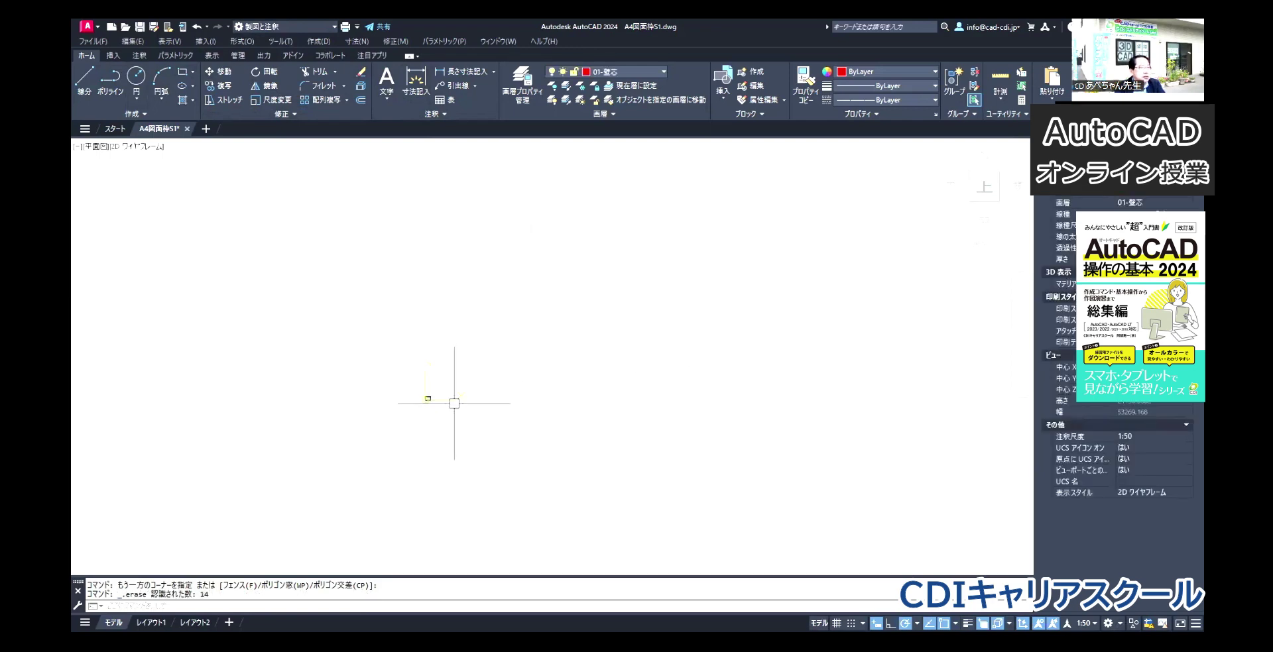
scroll(437, 395, "up", 9)
scroll(385, 365, "up", 3)
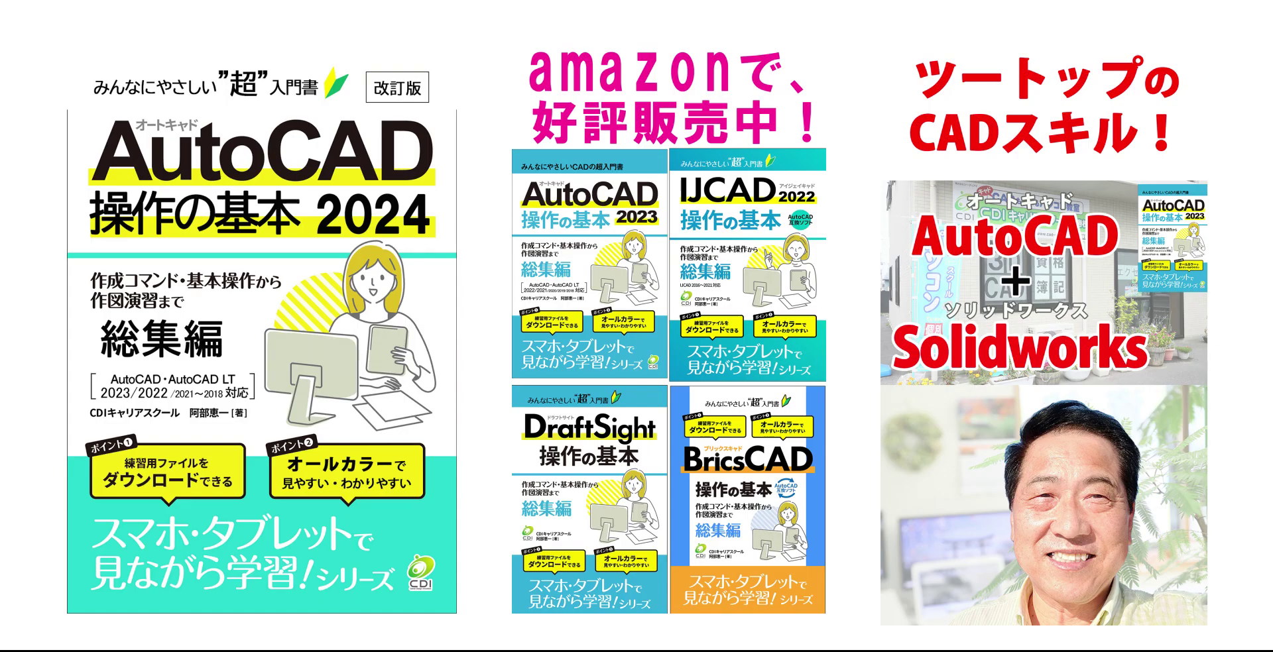